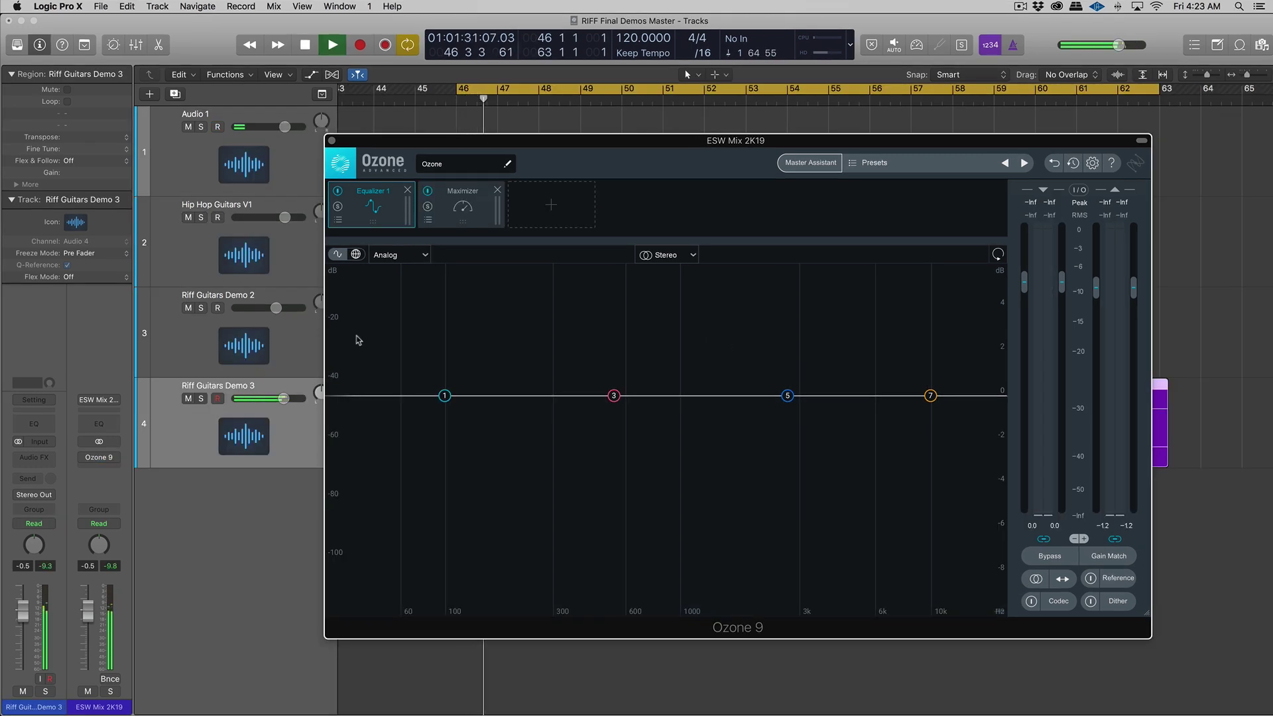
Insert Master Rebalance and, with the beat playing, raise the Drums gain to 3.4 dB.
left_click(279, 425)
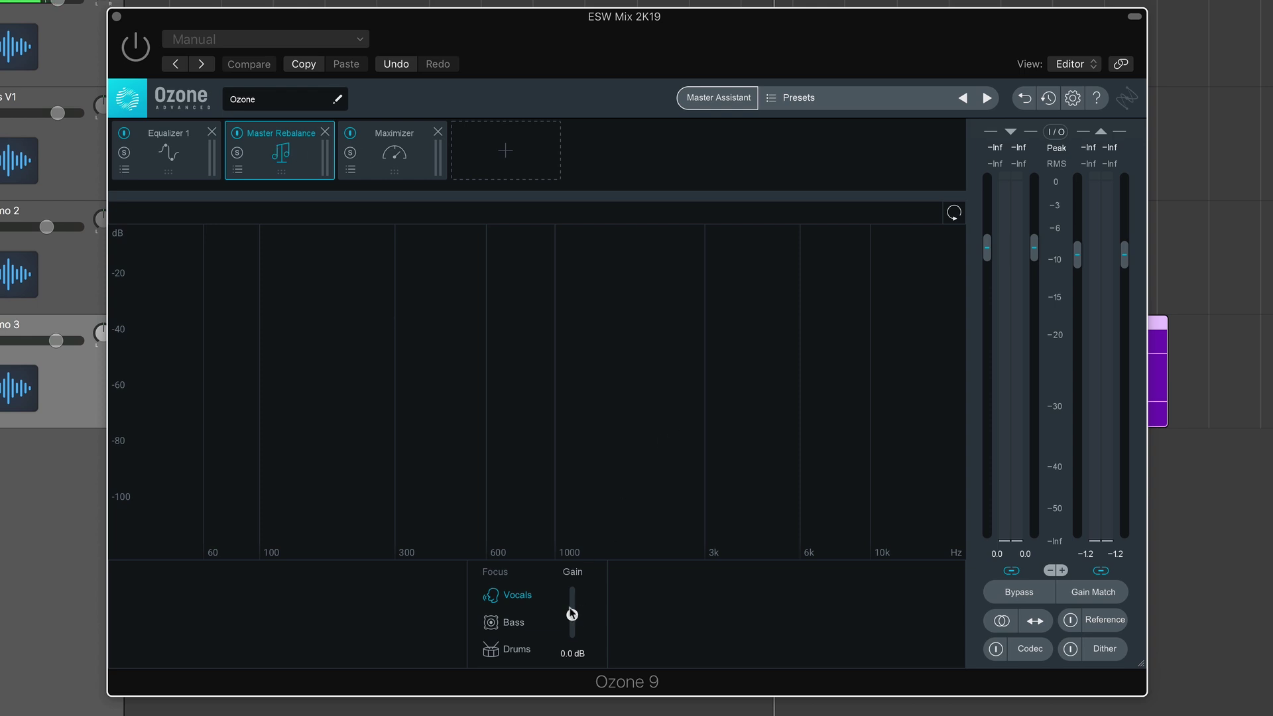
left_click_drag(572, 614, 571, 603)
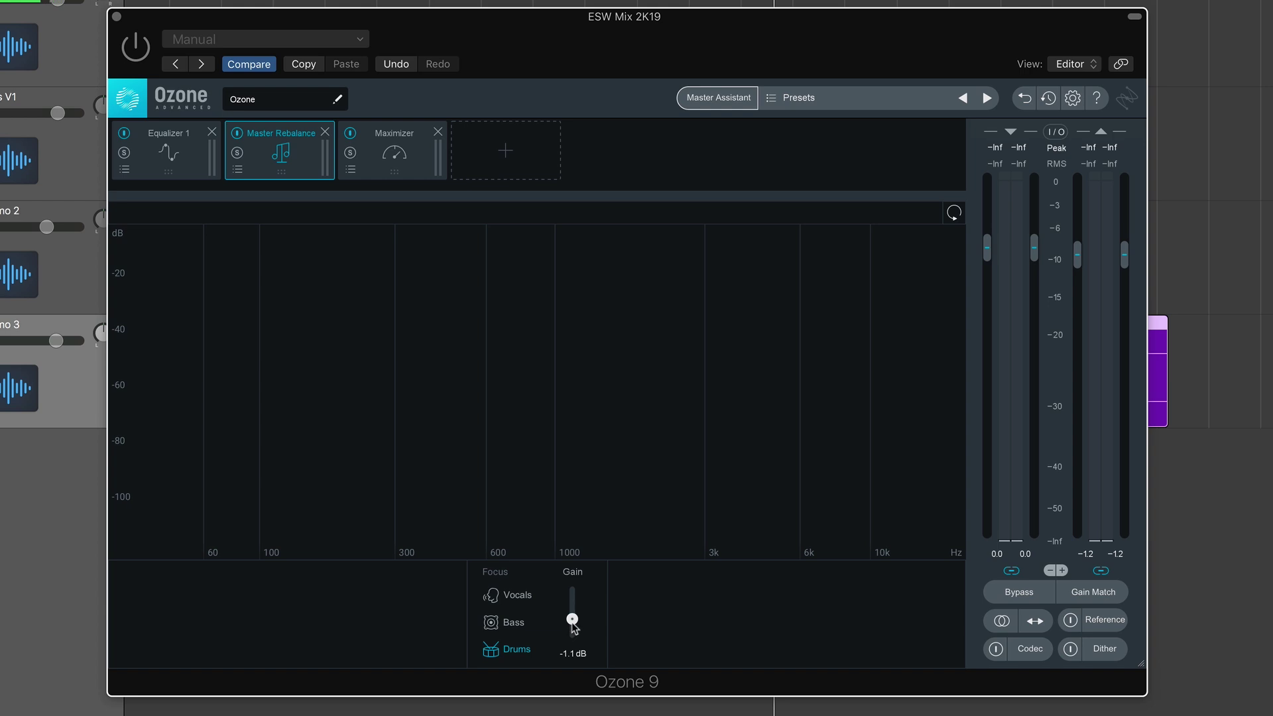
key("space")
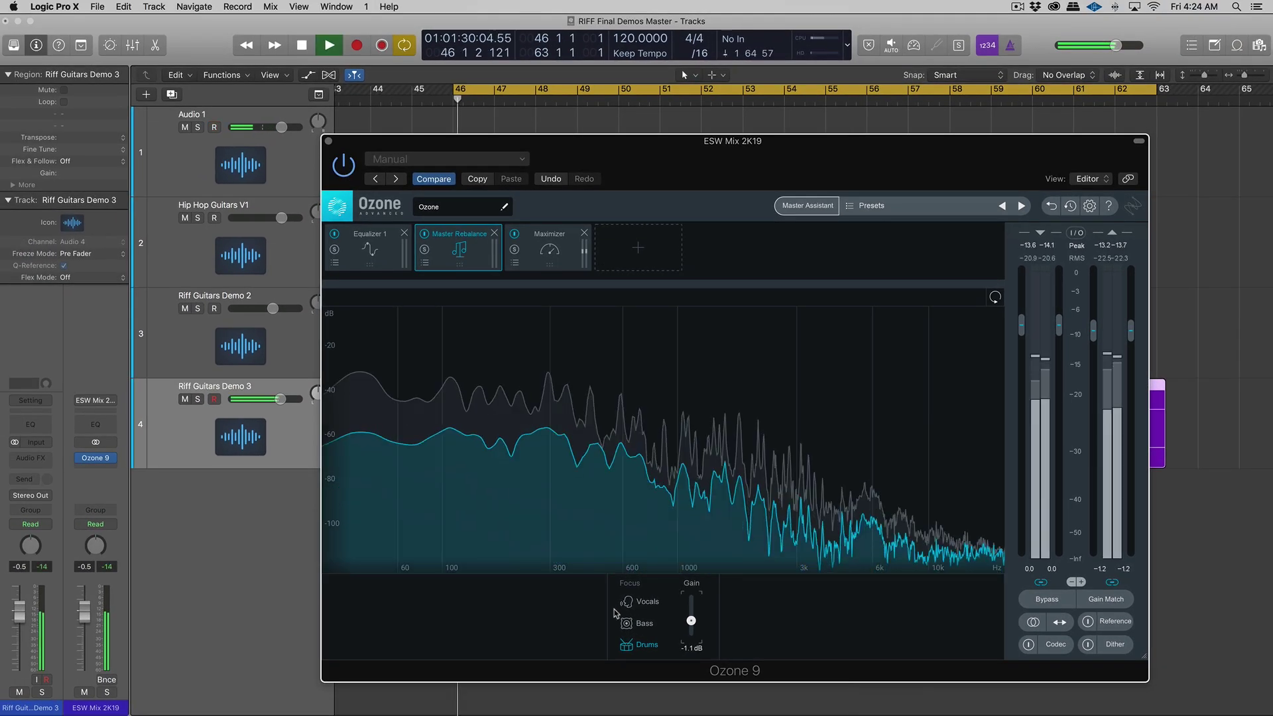
left_click(693, 622)
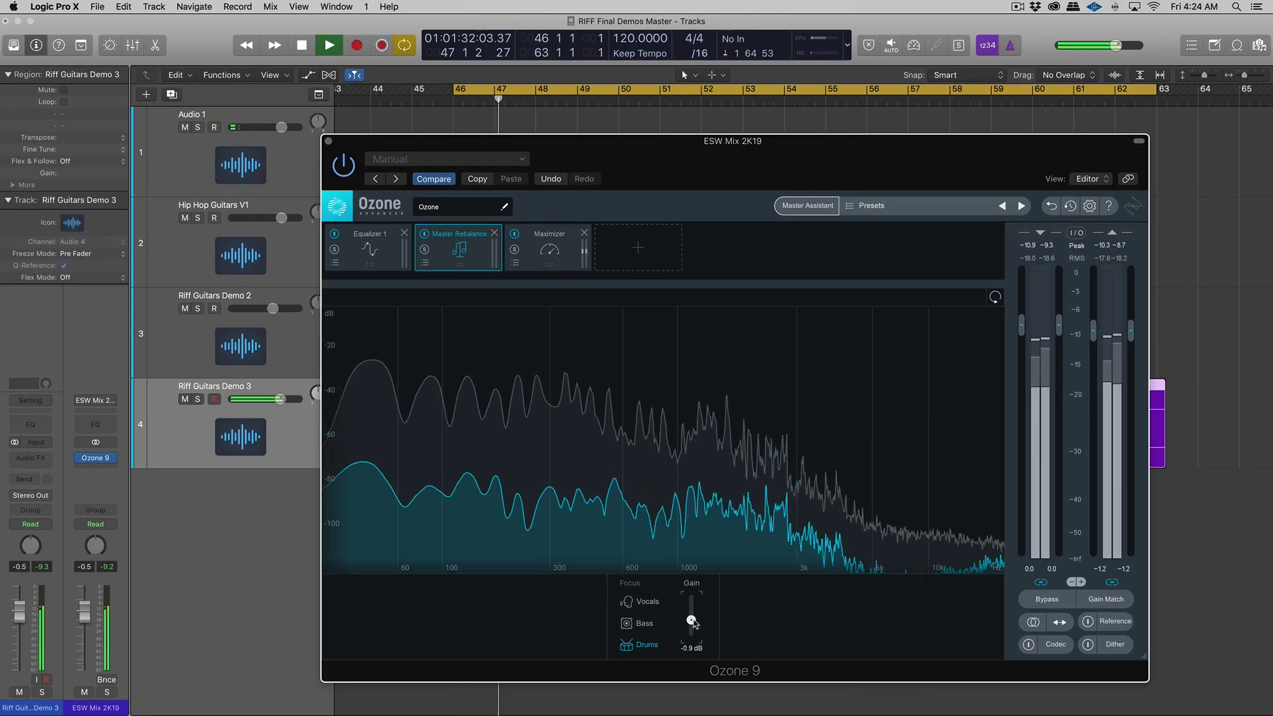
left_click_drag(693, 623, 694, 617)
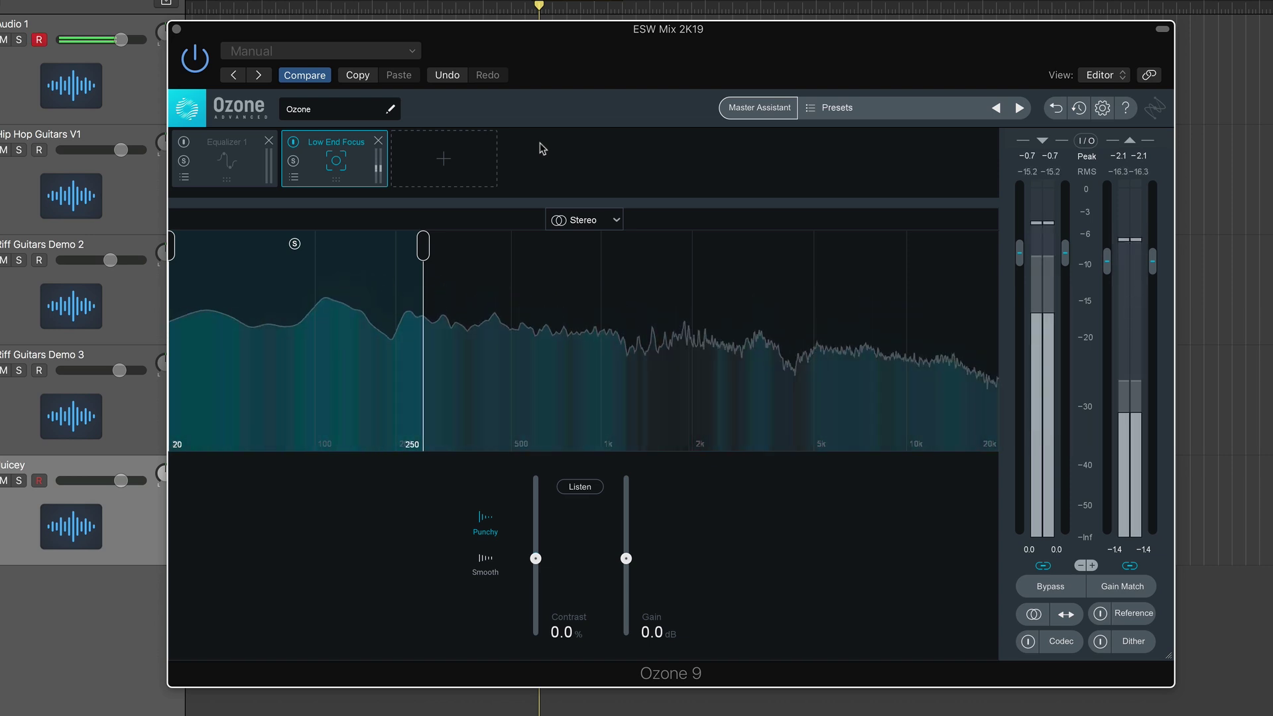
Keep Low End Focus in Stereo mode and drag its focus band to span 20–300 Hz.
left_click(574, 220)
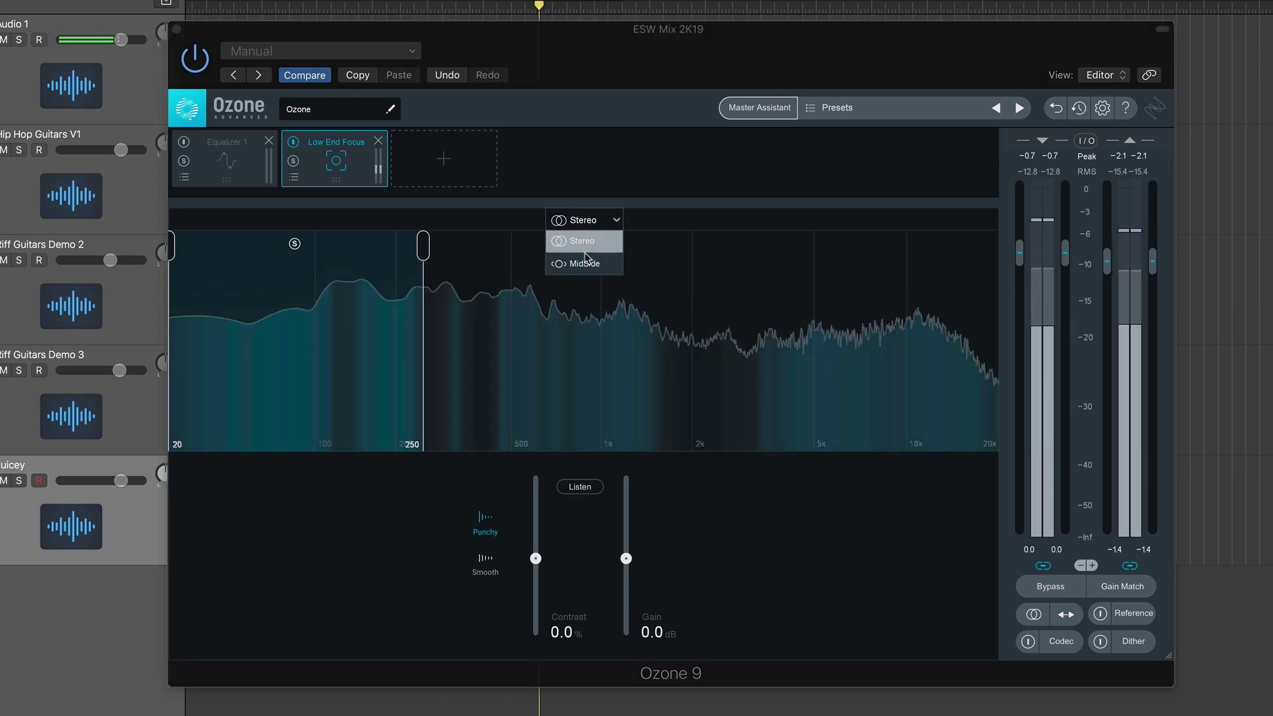
left_click(587, 263)
left_click(592, 225)
left_click(588, 242)
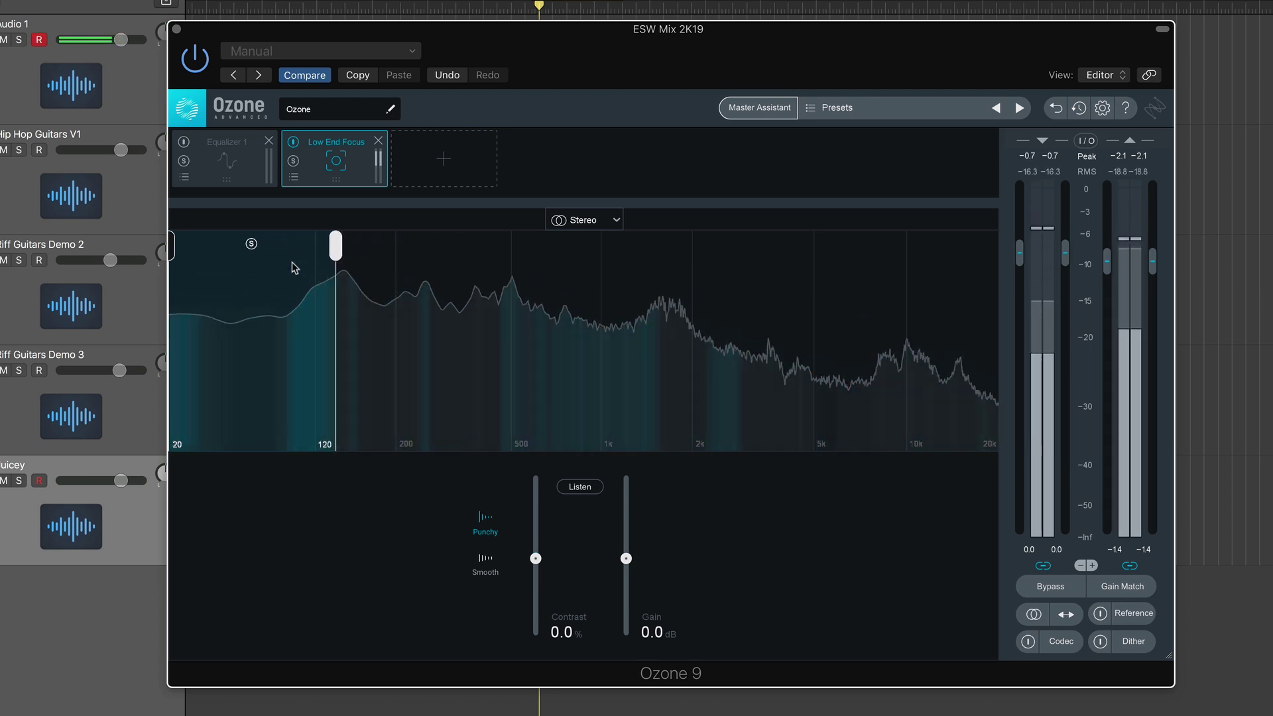
mouse_move(336, 245)
left_mouse_down()
mouse_move(241, 247)
mouse_move(313, 247)
left_mouse_up()
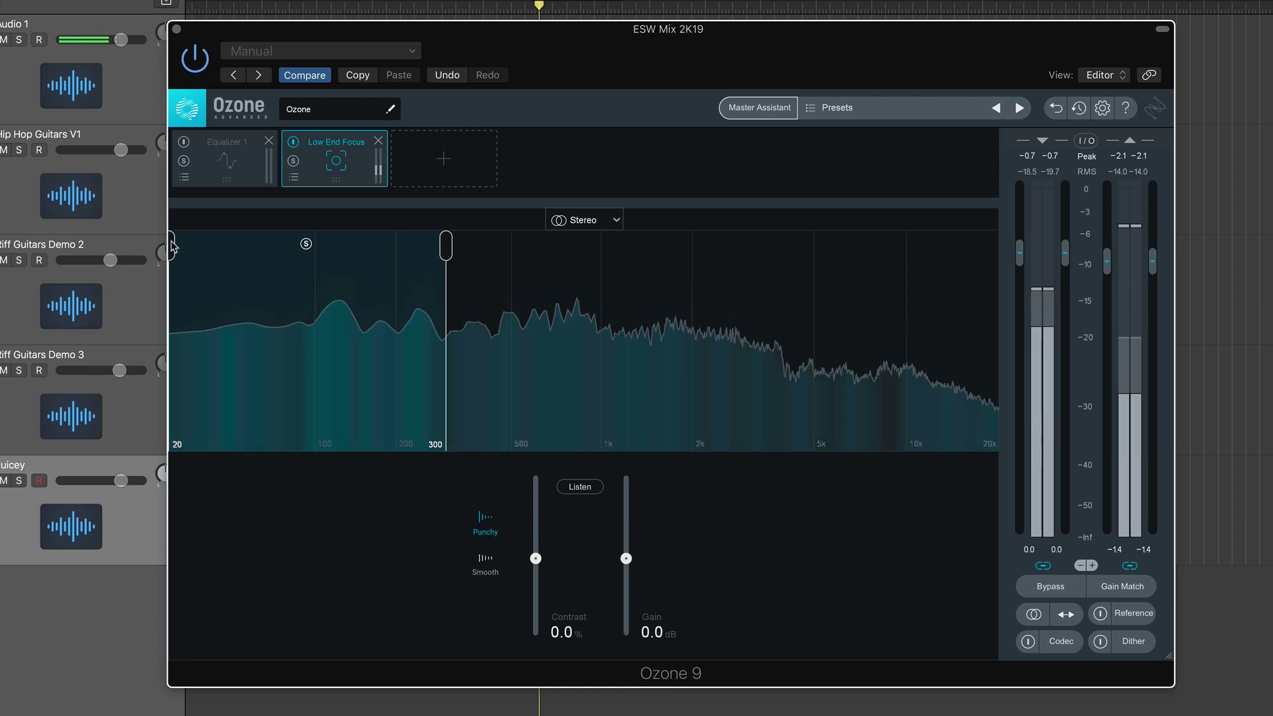
mouse_move(171, 246)
left_mouse_down()
mouse_move(268, 249)
mouse_move(172, 247)
left_mouse_up()
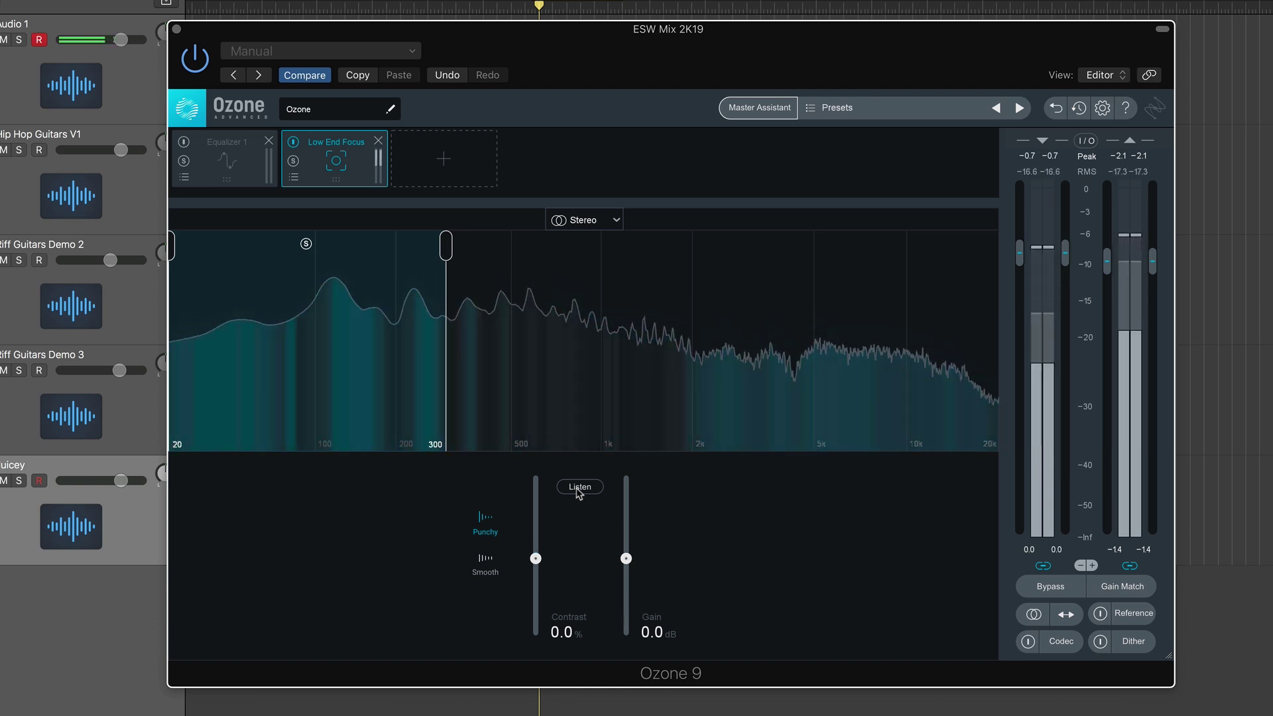
Raise Low End Focus contrast and gain, then solo the focus band with Listen.
left_click_drag(535, 558, 497, 540)
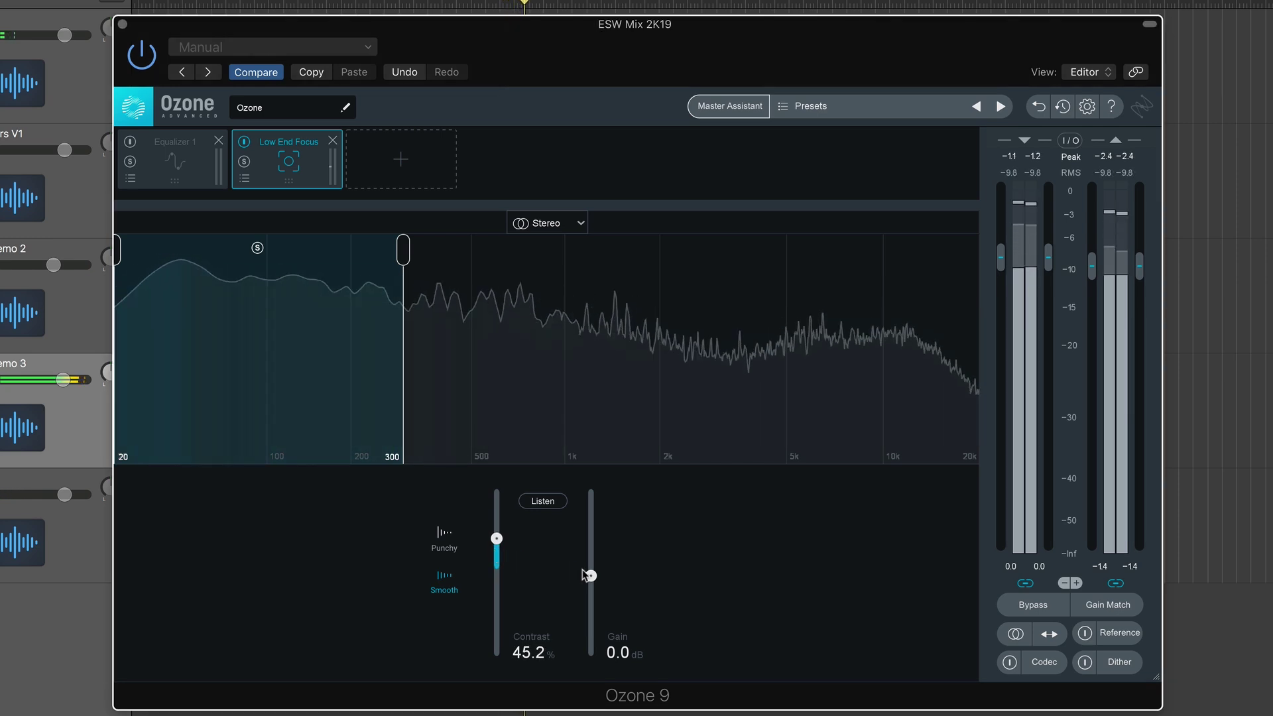
left_click_drag(586, 574, 587, 568)
left_click(543, 501)
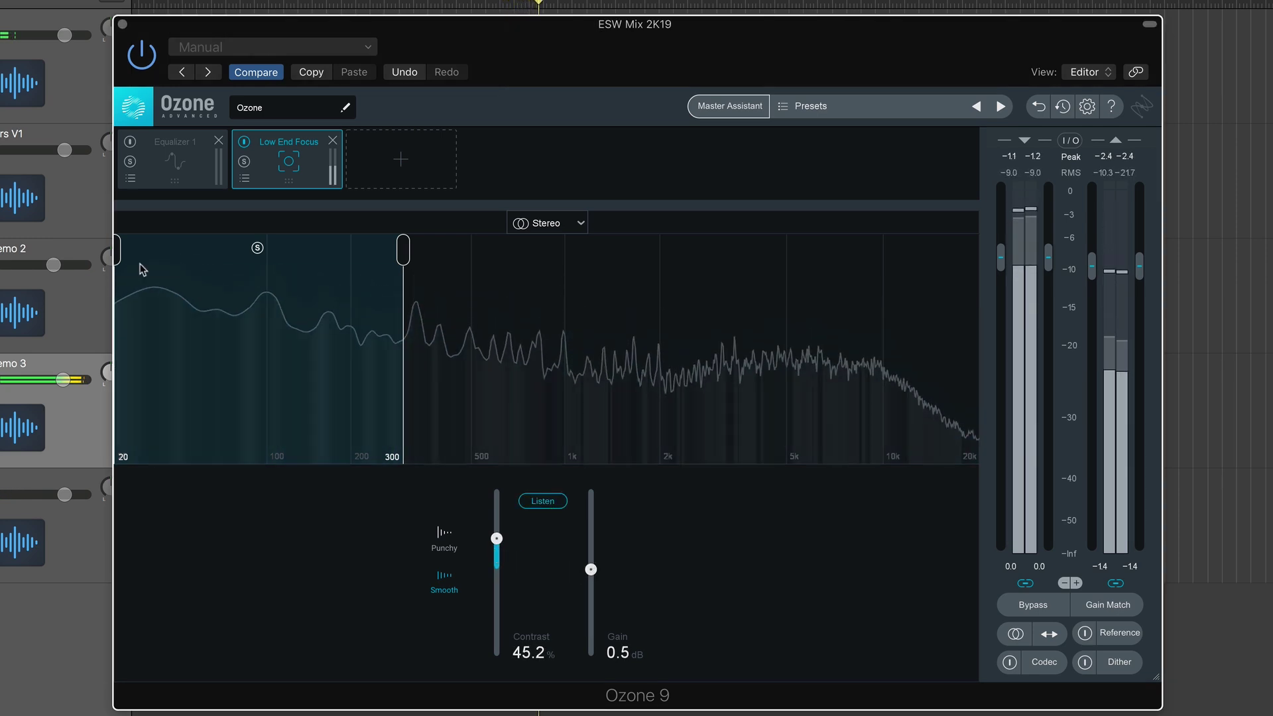
While auditioning, move the crossovers to set the focus band to 46–123 Hz.
left_click_drag(116, 250, 137, 254)
left_click_drag(403, 251, 233, 256)
left_click_drag(134, 250, 119, 252)
left_click_drag(234, 251, 252, 255)
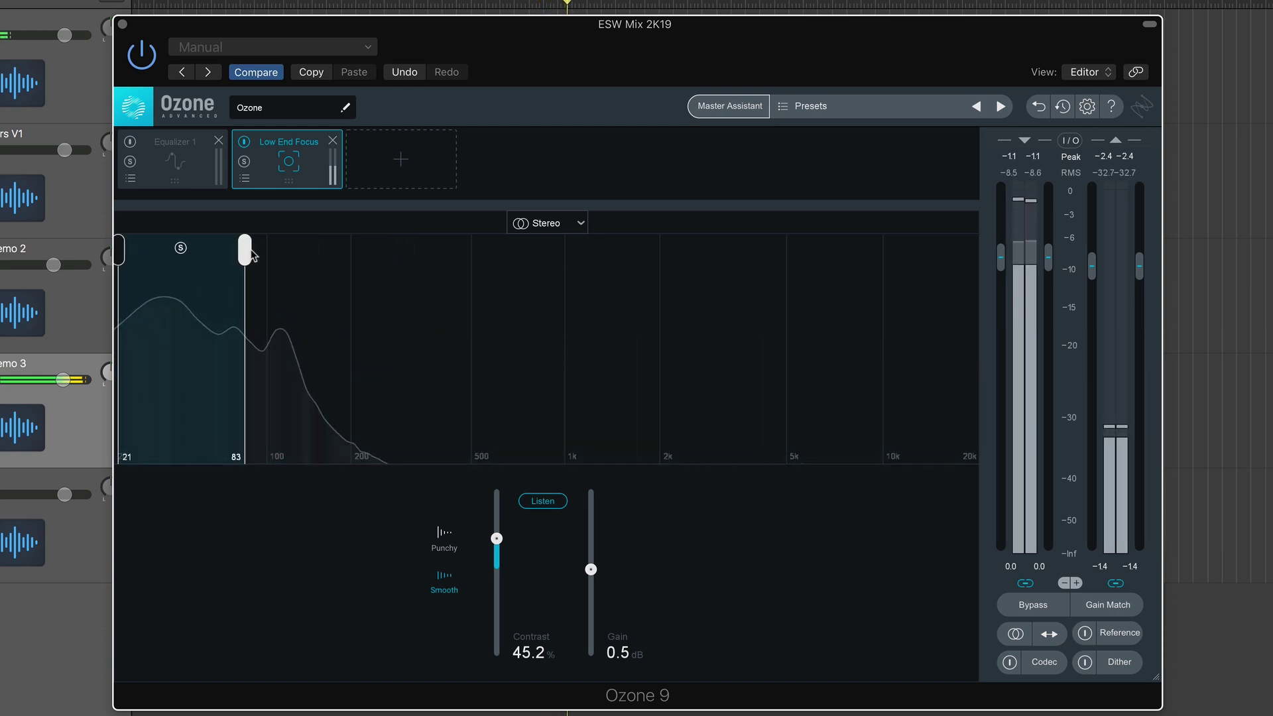
left_click_drag(119, 251, 156, 250)
left_click_drag(246, 251, 301, 253)
left_click_drag(156, 250, 184, 251)
left_click(542, 500)
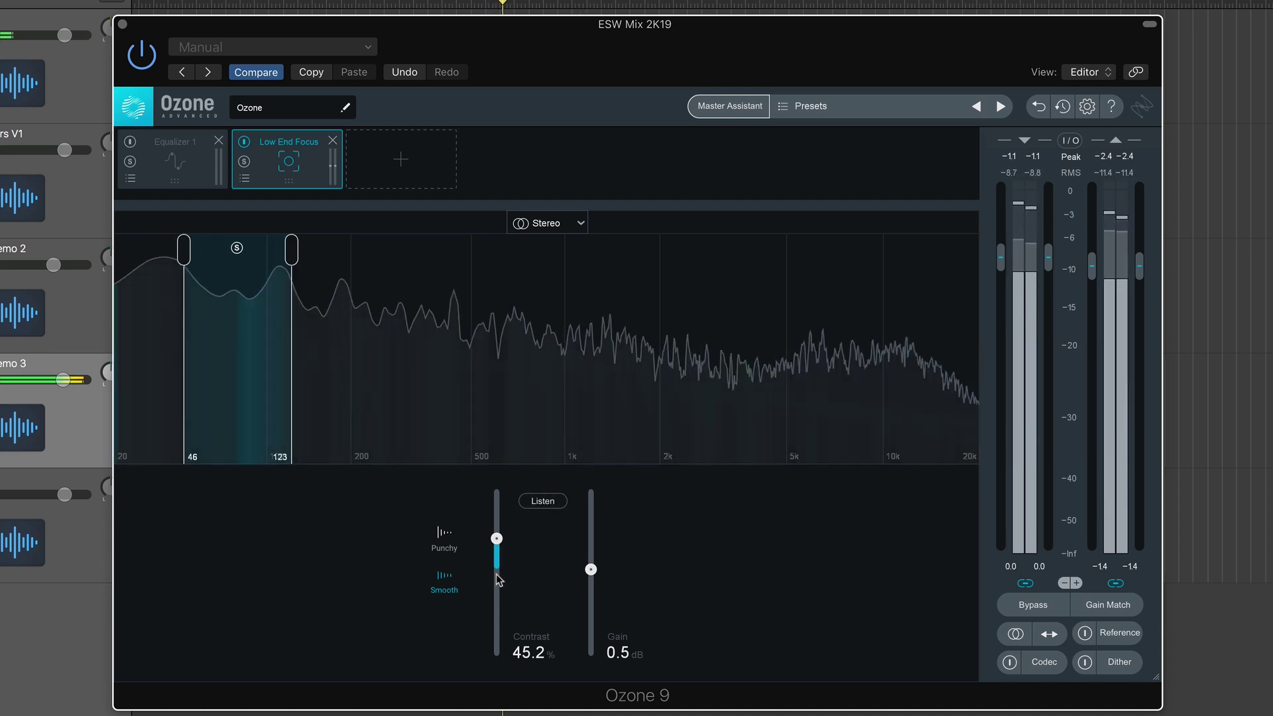
Set Contrast to 40.4% and Gain to 1.2 dB, then unsolo the focus band.
left_click_drag(497, 539, 502, 668)
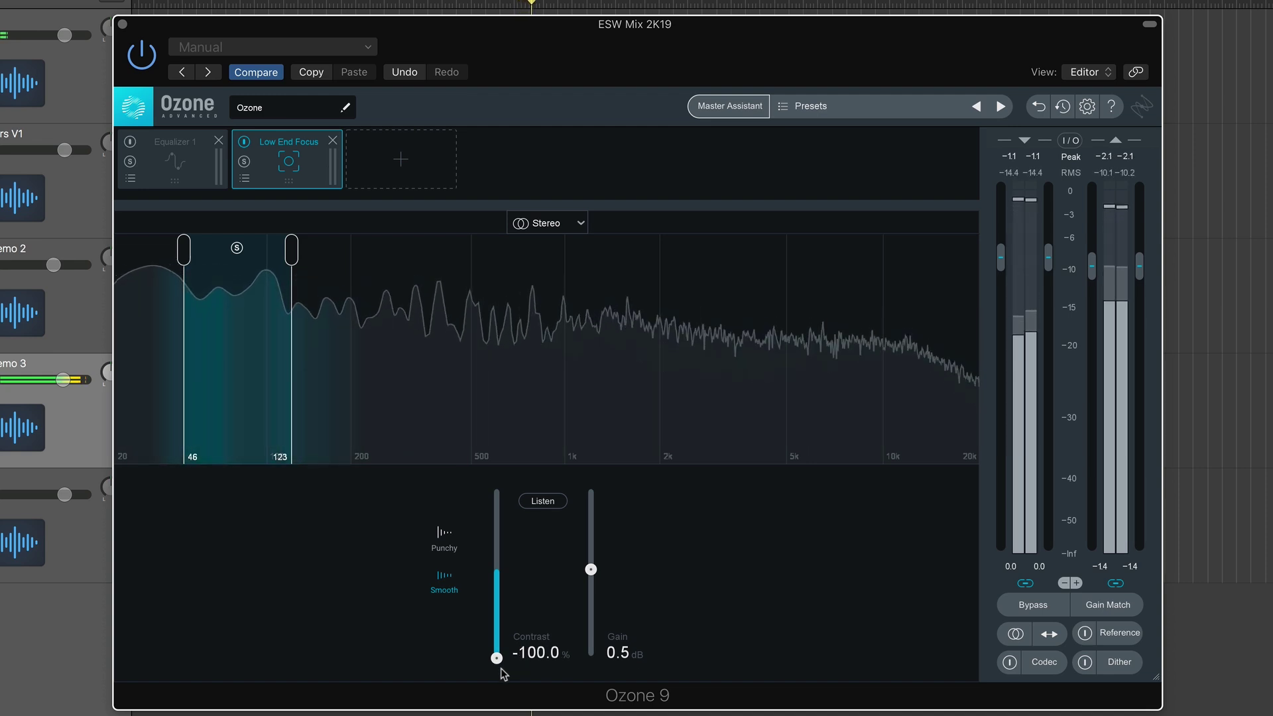
left_click_drag(503, 660, 500, 514)
left_click_drag(590, 569, 591, 559)
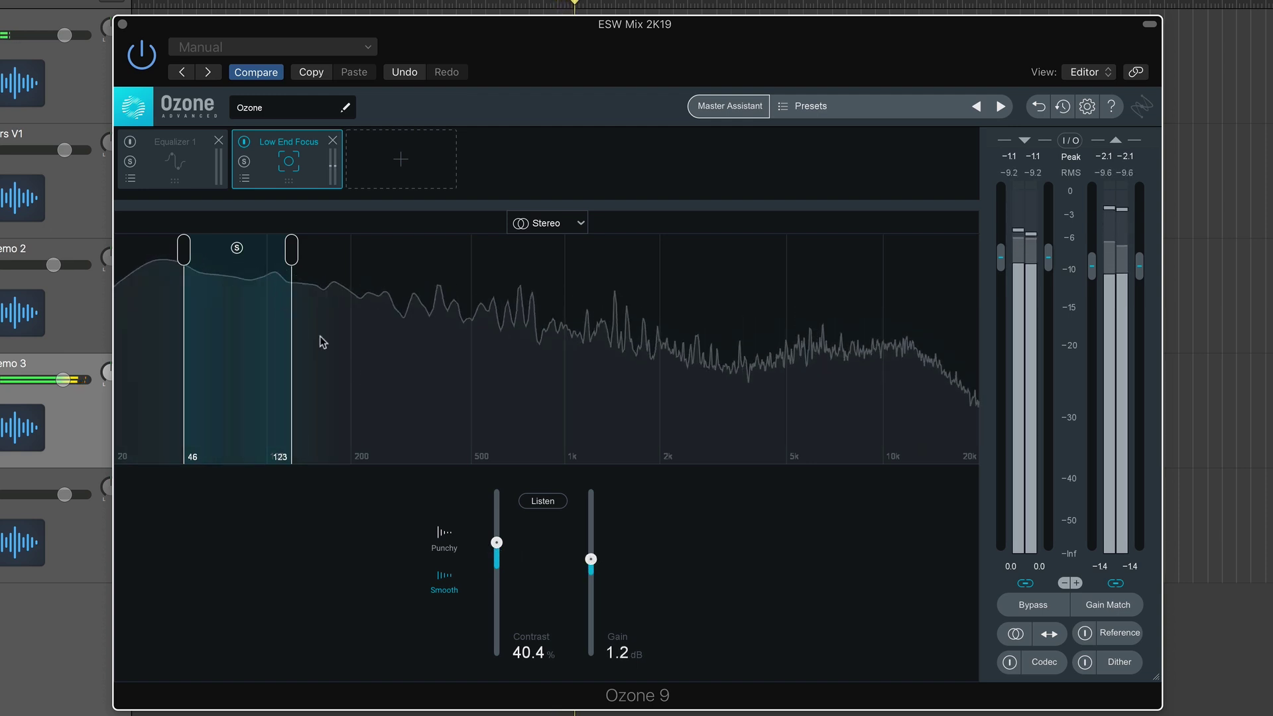
left_click(237, 250)
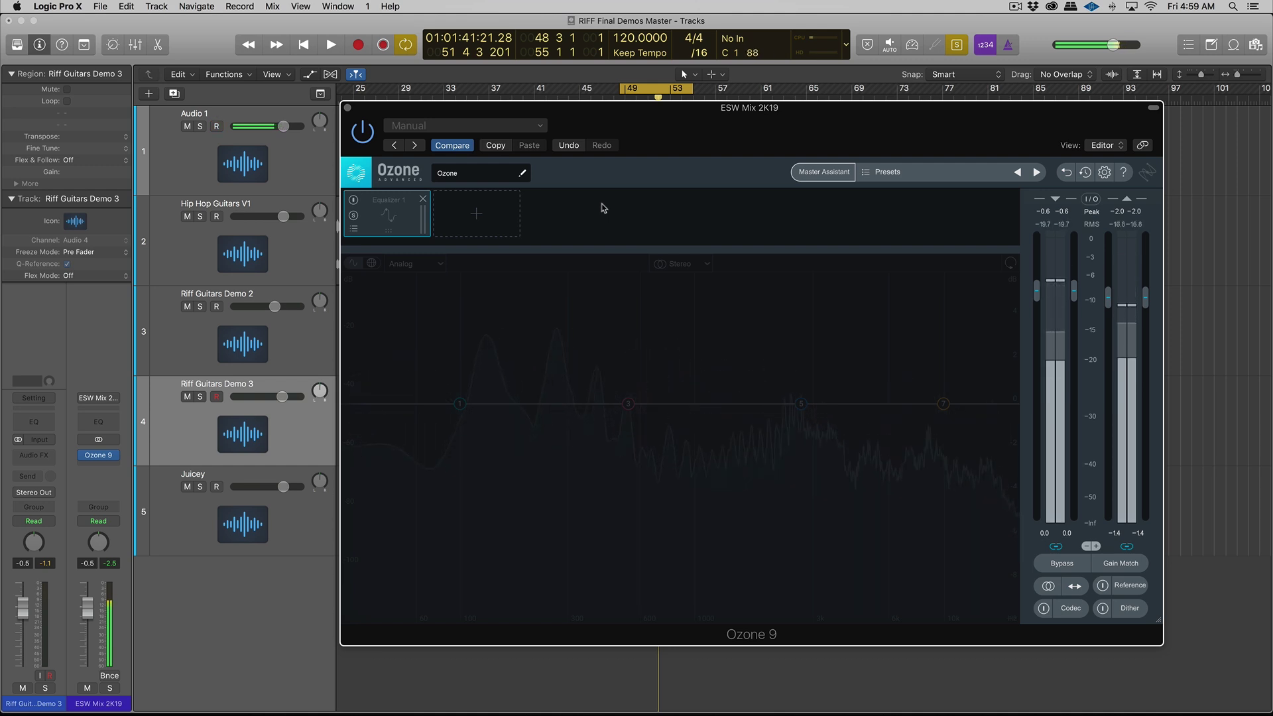
Add Match EQ after Equalizer 1, then play the track and capture its own spectrum under Apply To.
left_click(472, 210)
left_click(490, 373)
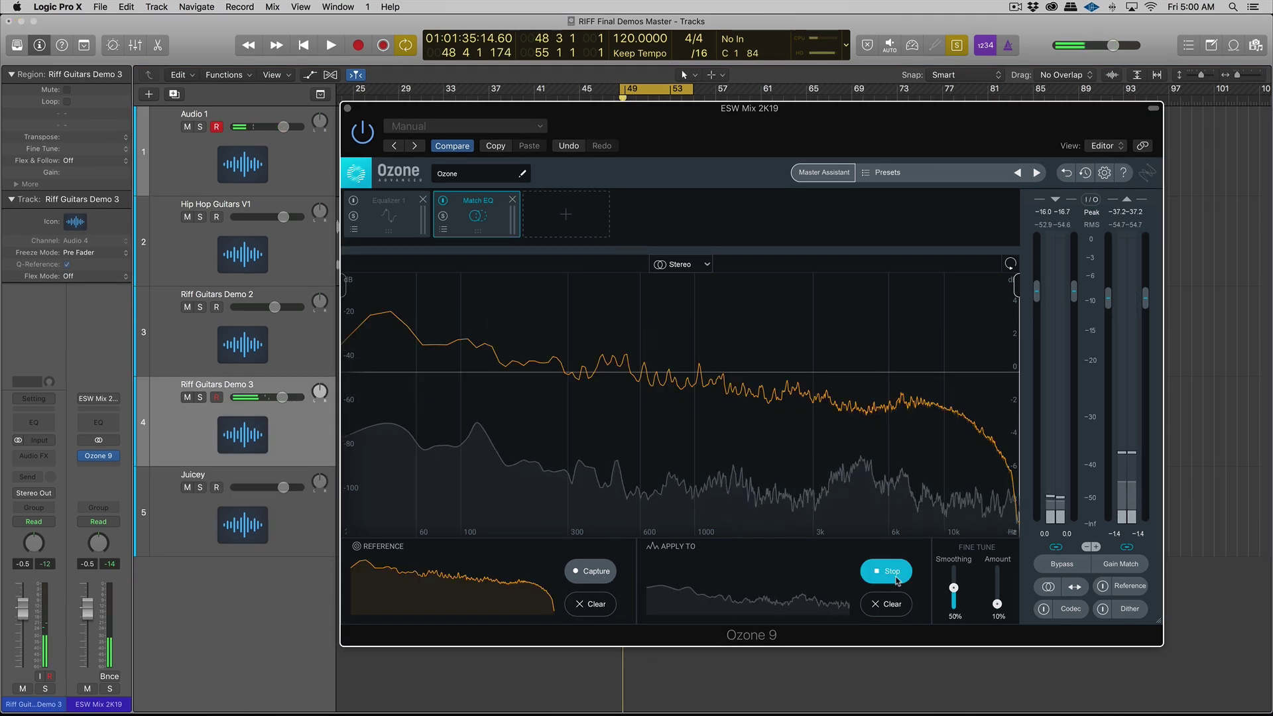
key("space")
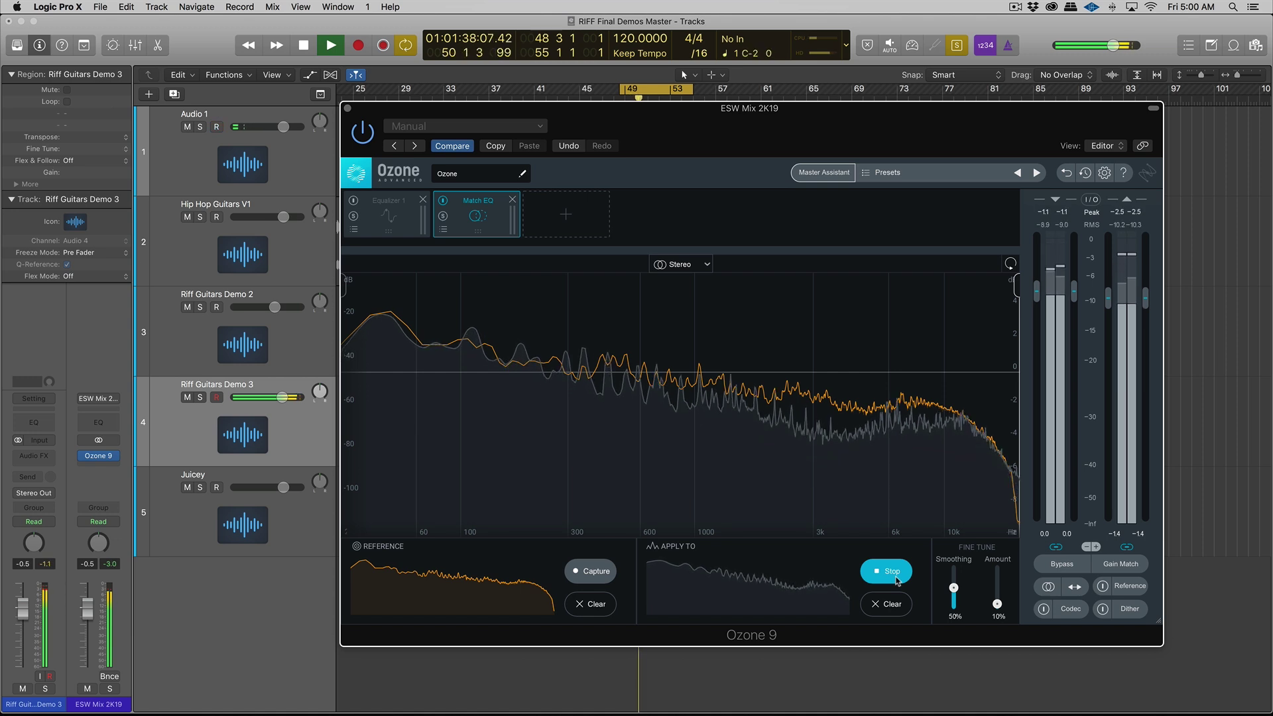
left_click(891, 572)
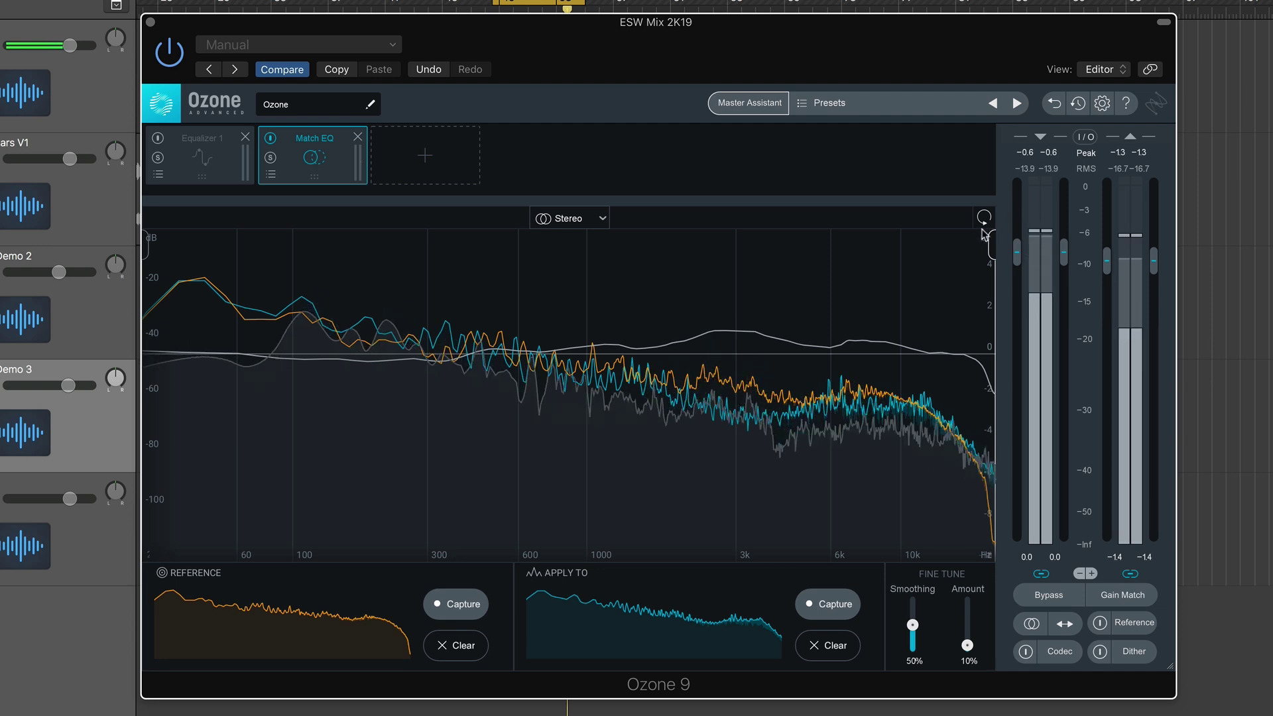
Exclude the low end from Match EQ, raise Amount to 33%, and bypass processing to compare.
left_click_drag(994, 250, 513, 245)
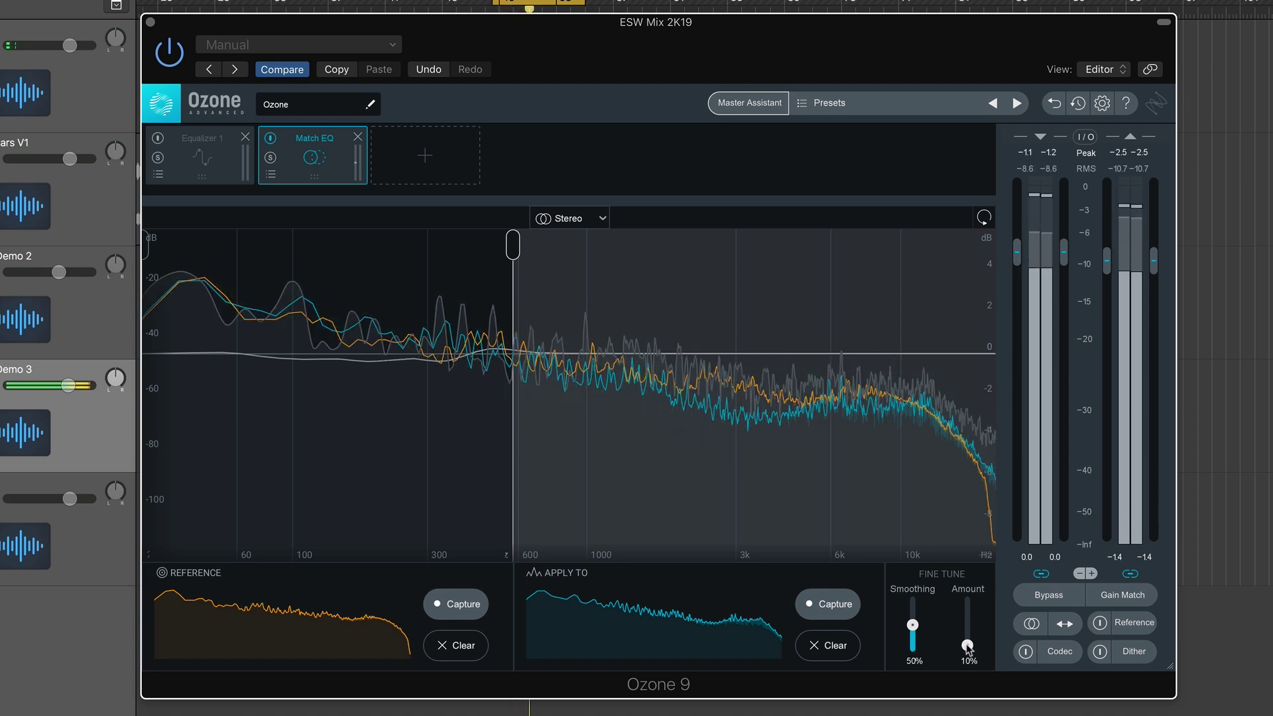
mouse_move(967, 649)
left_mouse_down()
mouse_move(969, 628)
mouse_move(969, 639)
left_mouse_up()
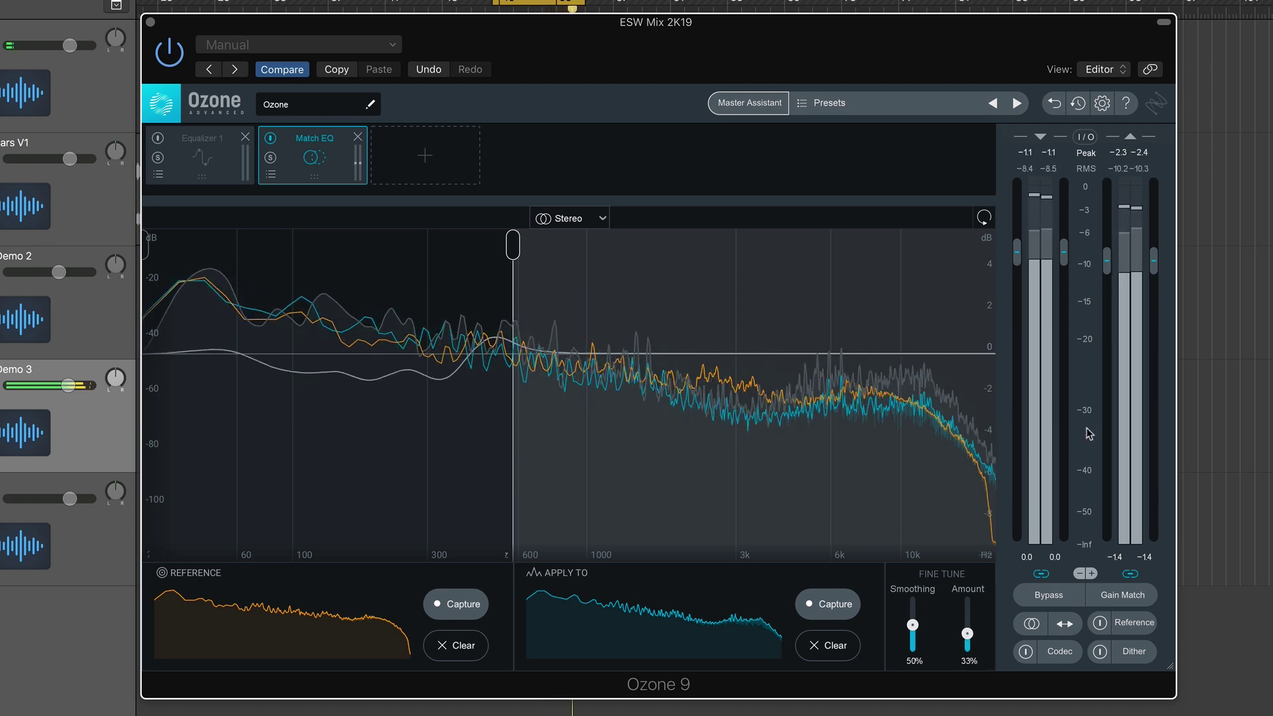
left_click(1057, 594)
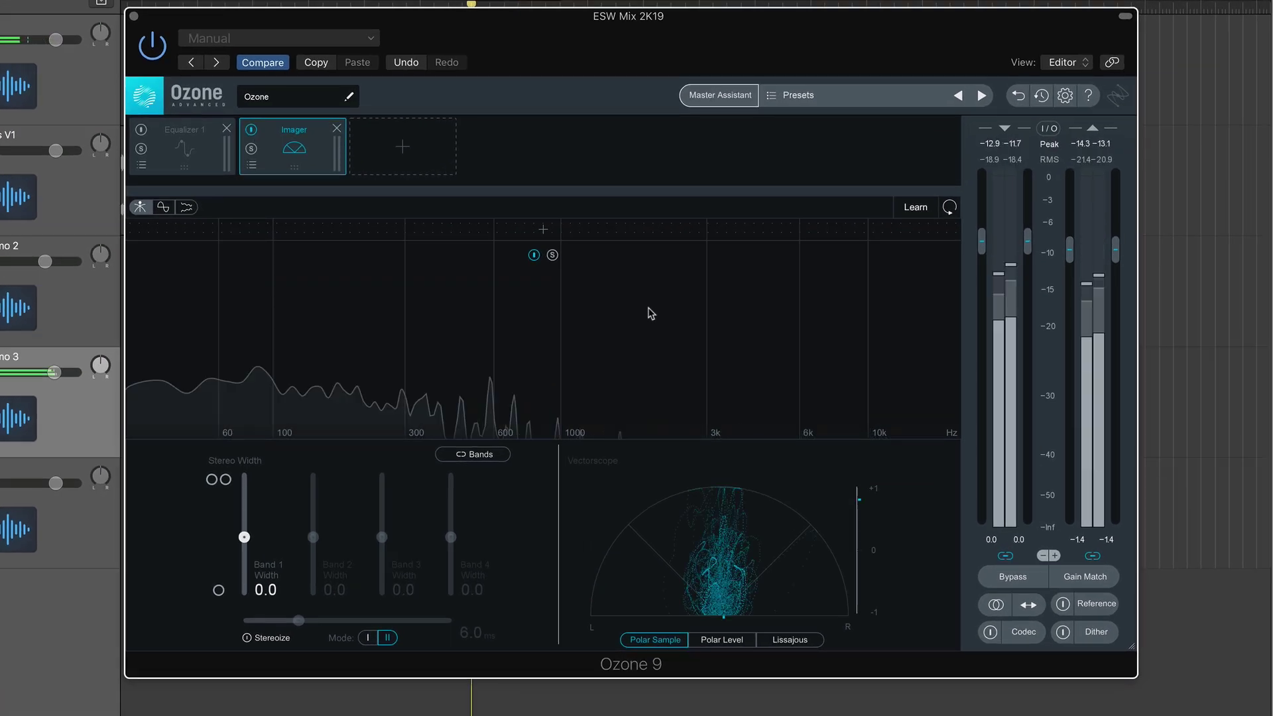
Split an Imager high band near 10 kHz, widen it by about 60, and shift the split to 9.7 kHz.
left_click(876, 230)
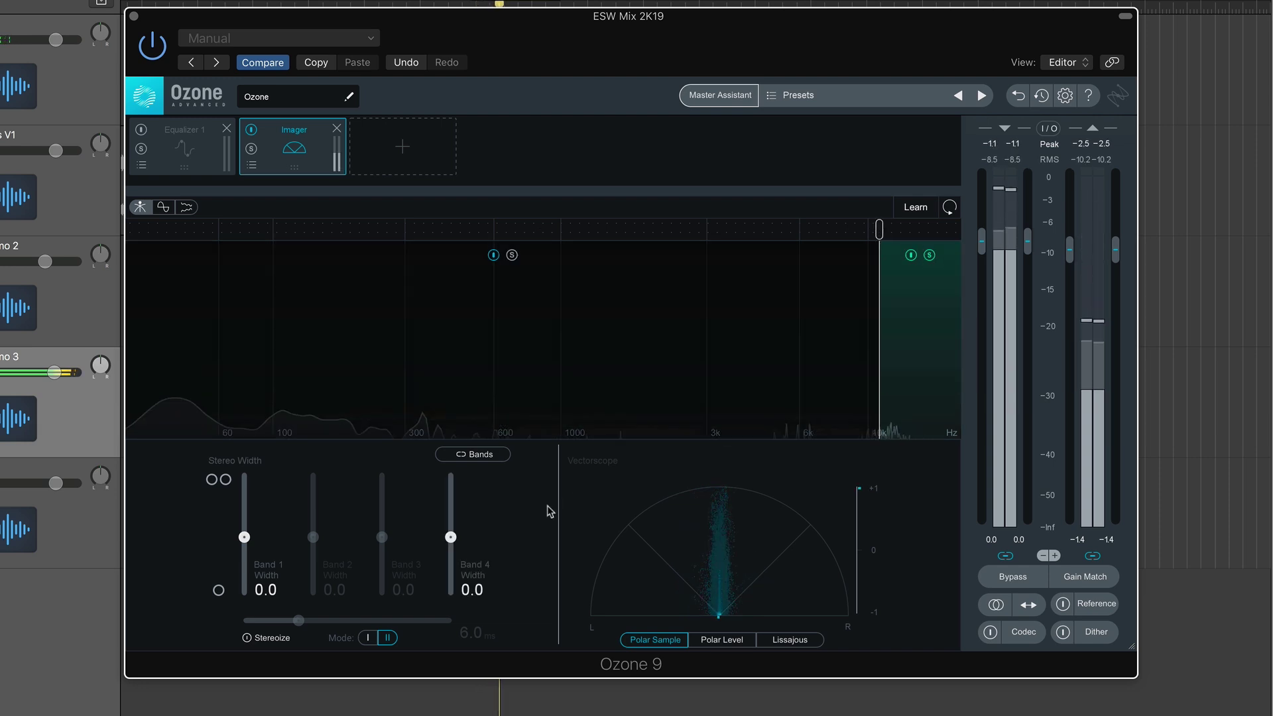
left_click_drag(450, 537, 450, 503)
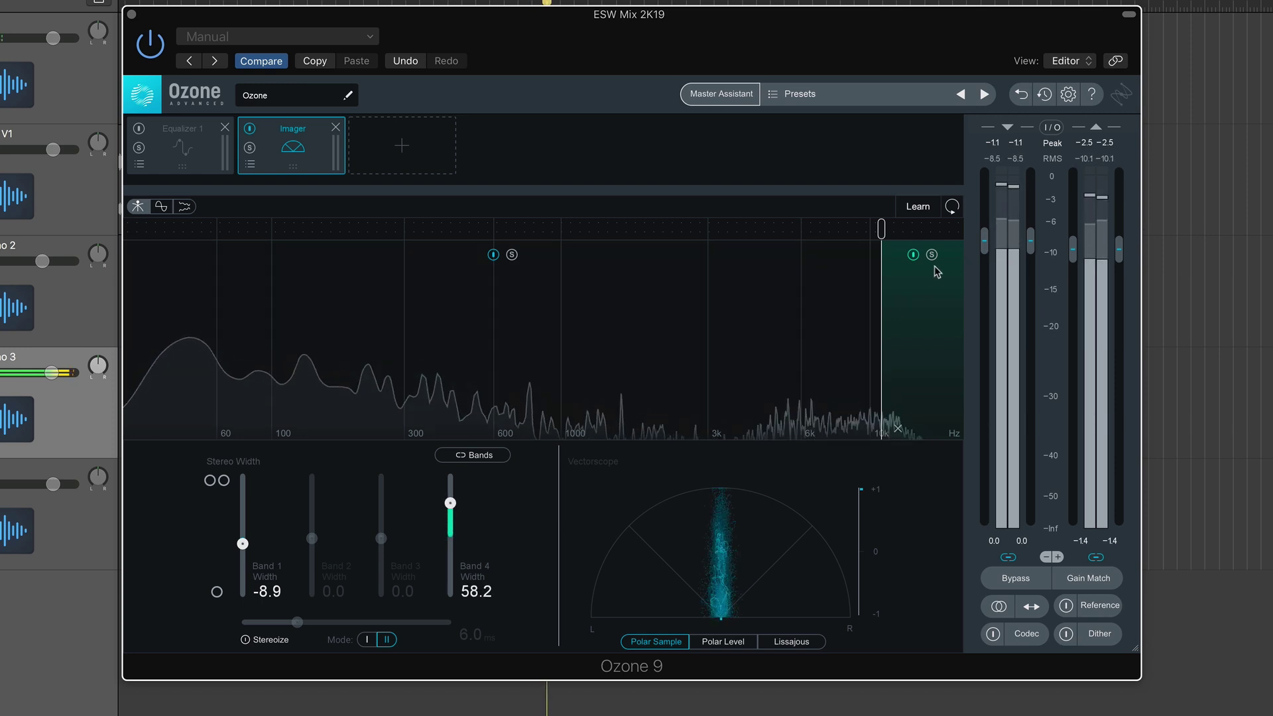
key("space")
left_click_drag(881, 229, 865, 235)
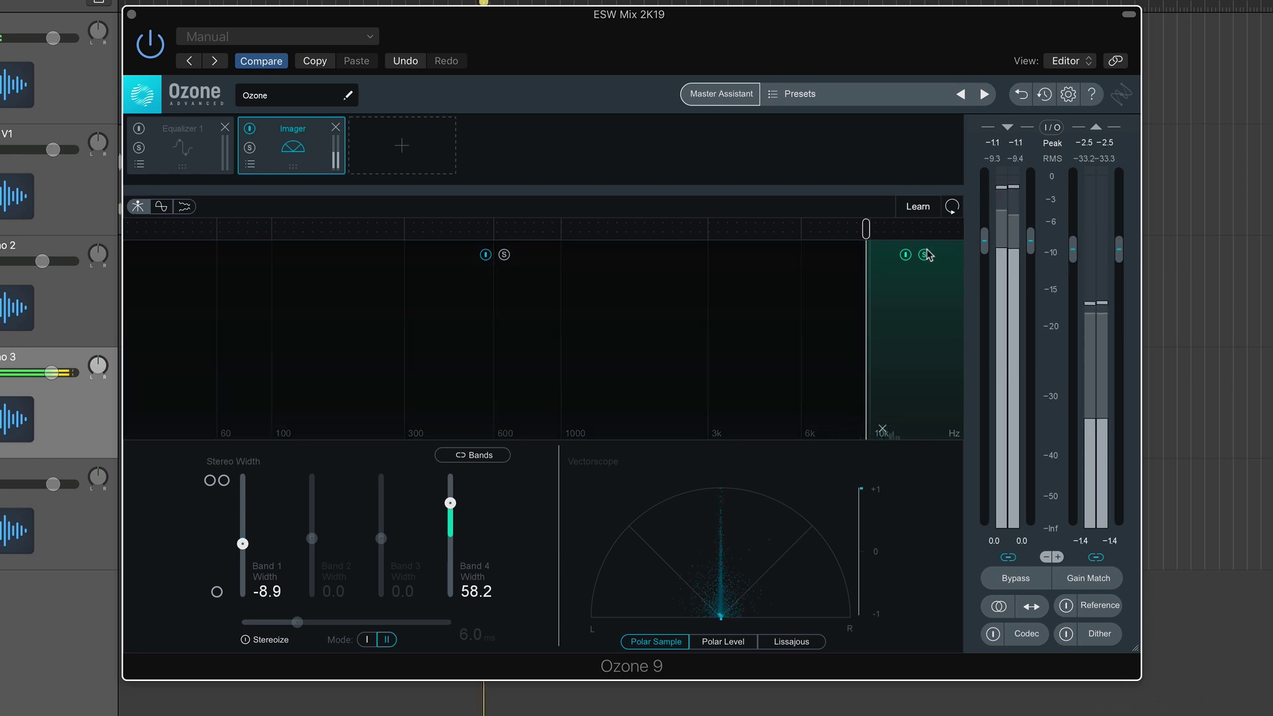
scroll(450, 503, "up", 1)
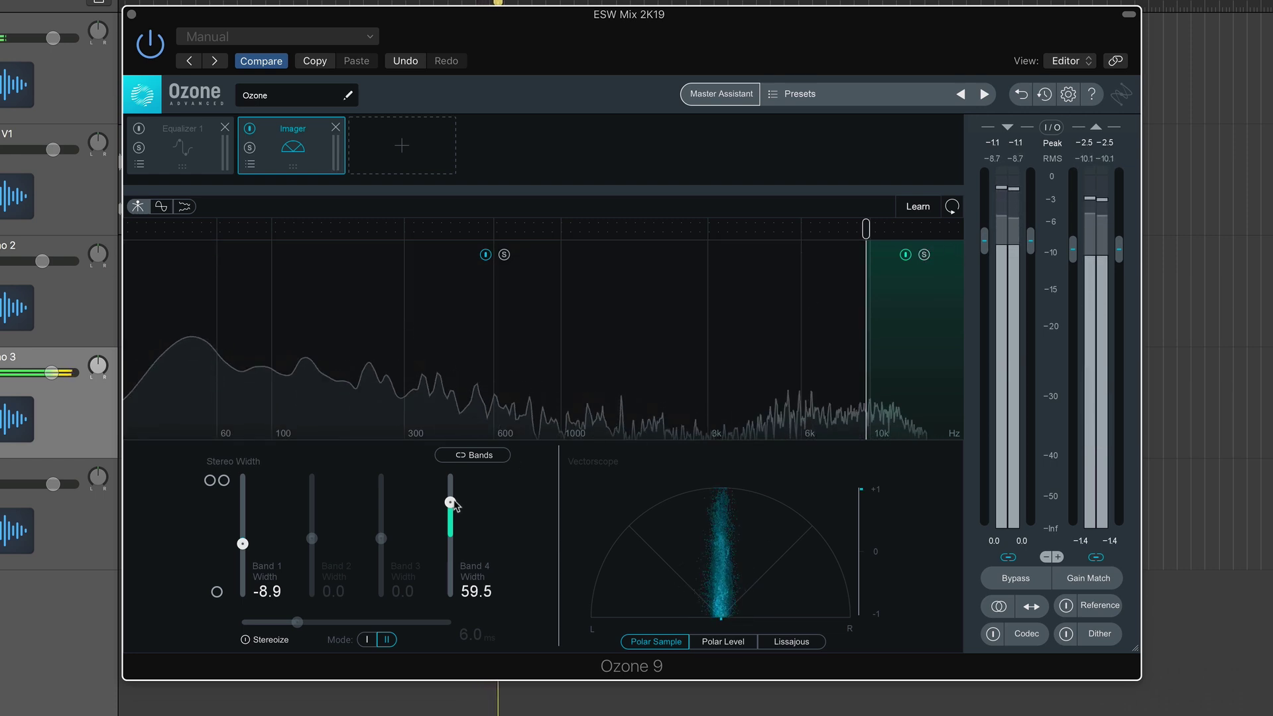
scroll(450, 503, "up", 1)
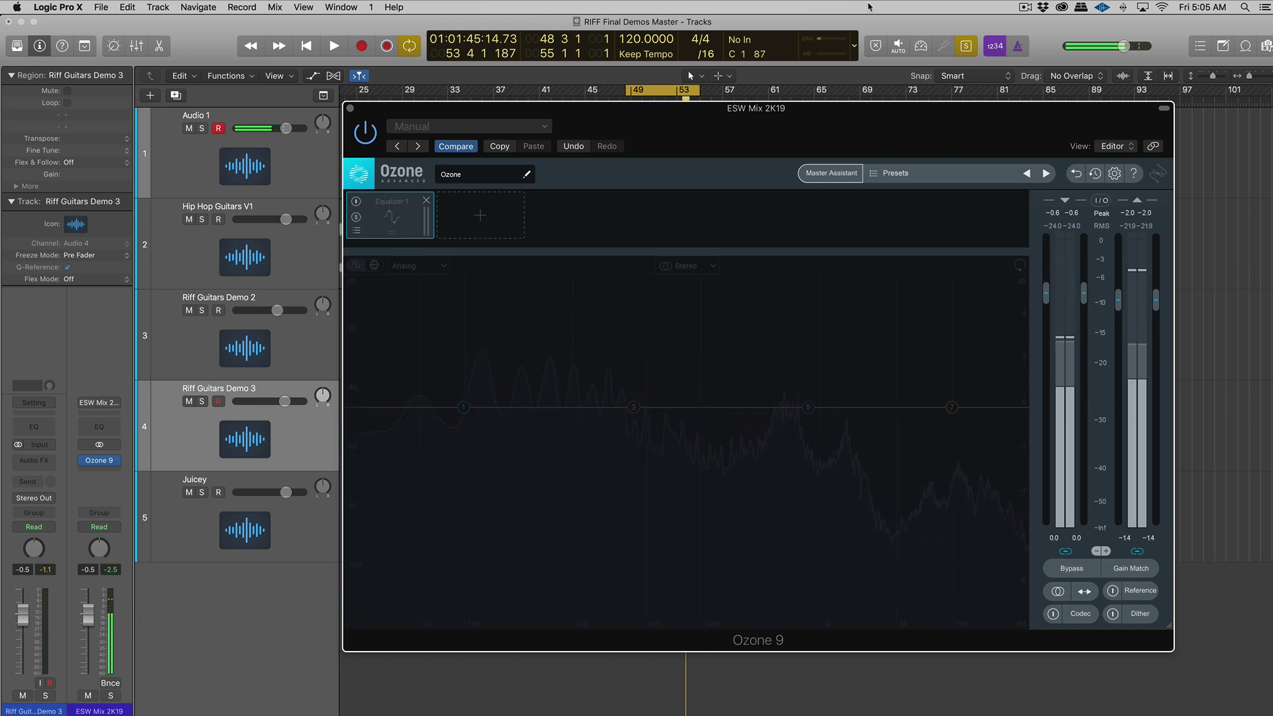
Launch the Master Assistant from the top of the Ozone window.
left_click(827, 178)
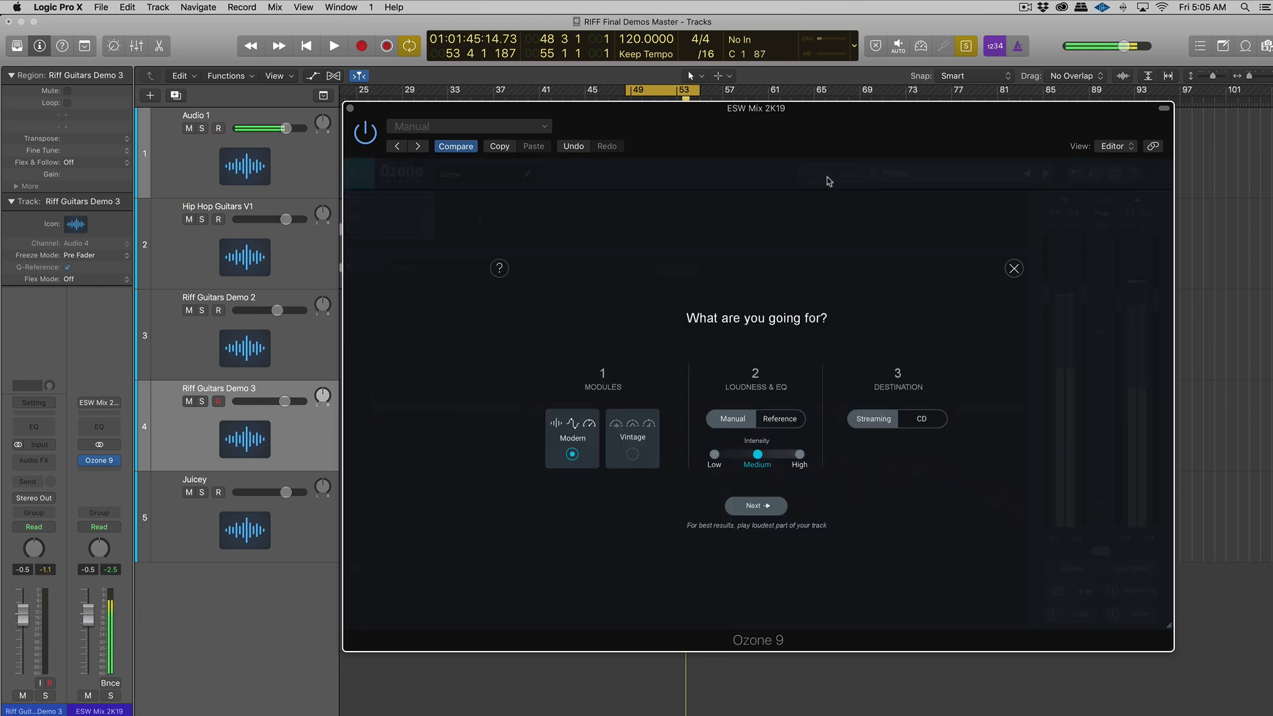